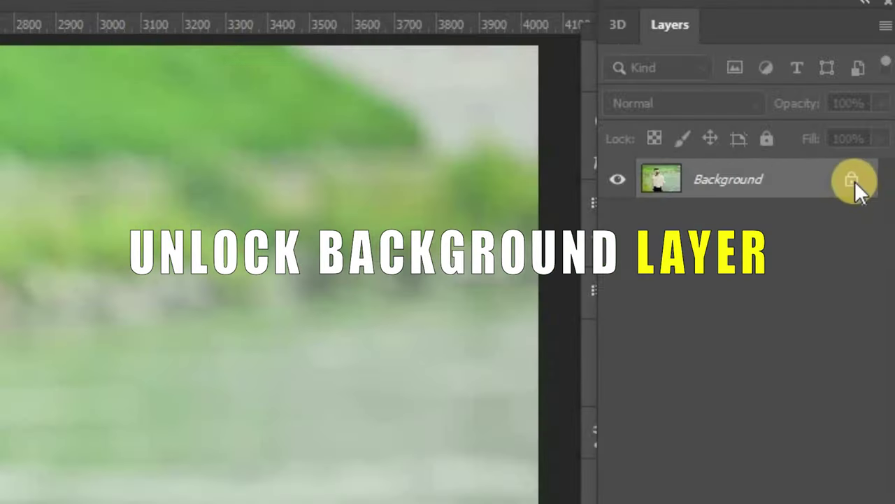
Unlock the Background layer as Layer 0 and set the Pen Tool to Path mode
{"action": "left_click", "coordinate": [853, 182]}
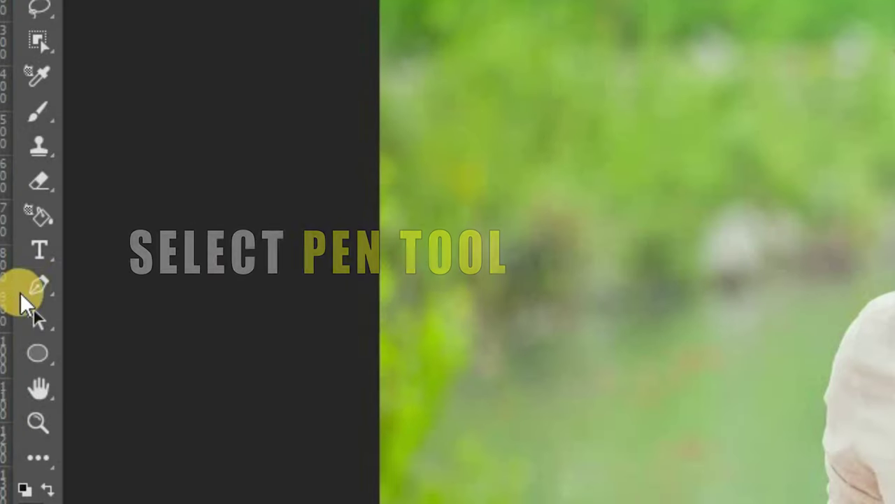
{"action": "left_click", "coordinate": [21, 294]}
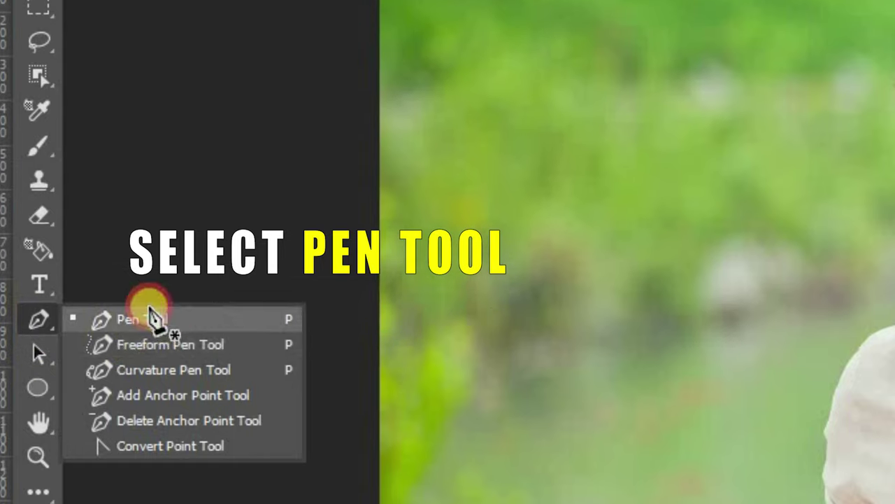
{"action": "left_click", "coordinate": [149, 318]}
{"action": "left_click", "coordinate": [223, 56]}
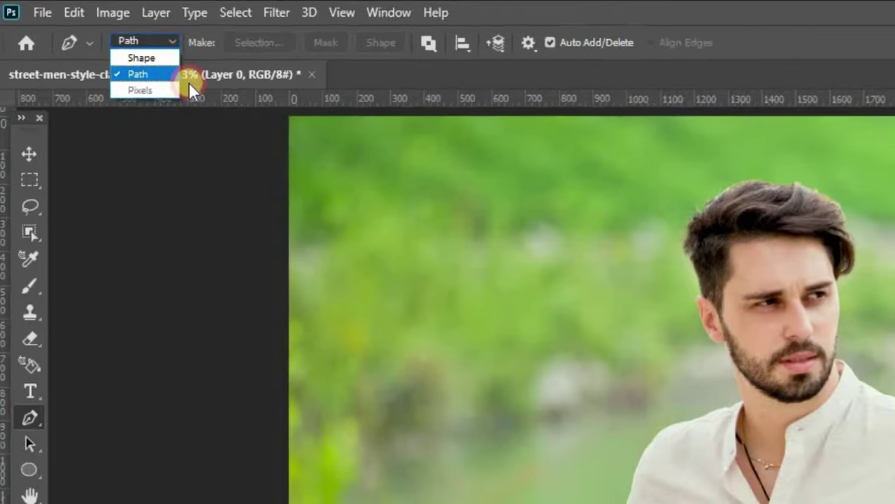
{"action": "left_click", "coordinate": [185, 97]}
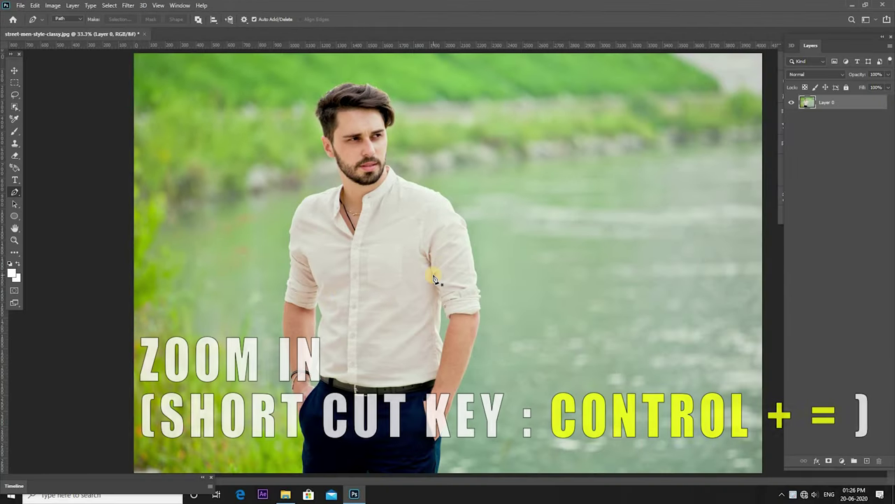
Trace a pen path around the man's sleeve, shoulders, arms, hair and trousers
{"action": "key", "text": "ctrl+equal"}
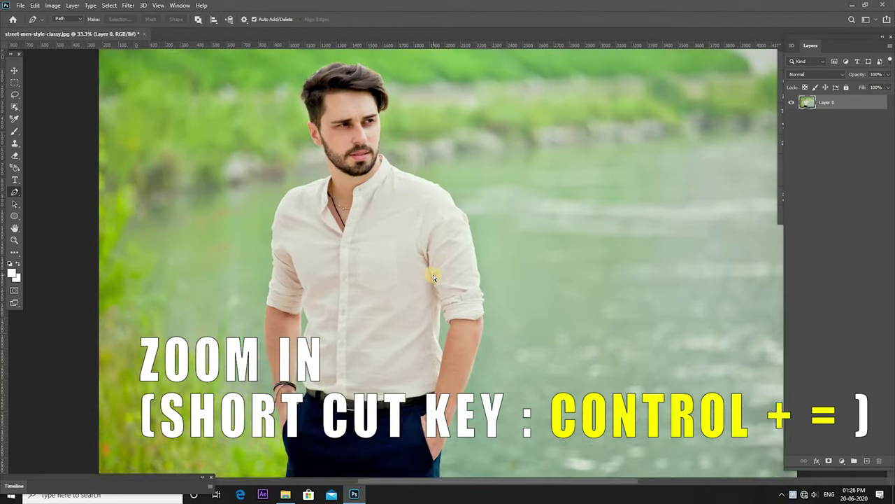
{"action": "key", "text": "ctrl+equal"}
{"action": "key", "text": "ctrl+equal"}
{"action": "key", "text": "ctrl+equal"}
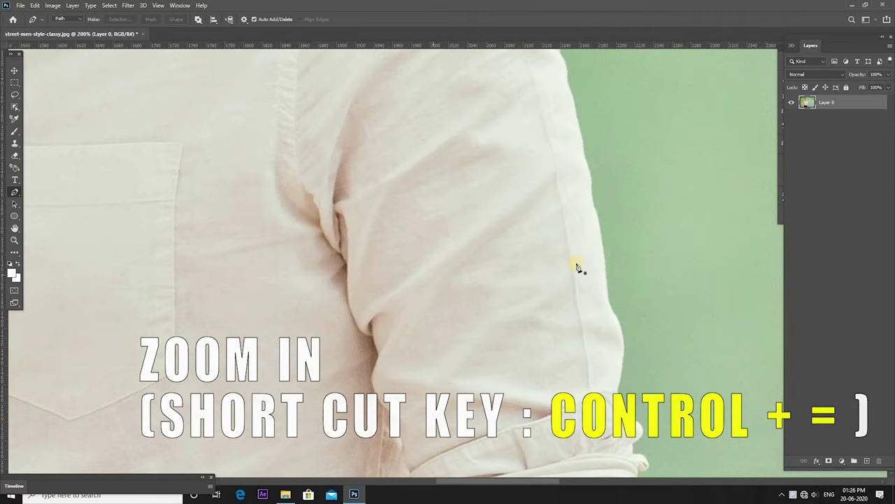
{"action": "left_click", "coordinate": [607, 276]}
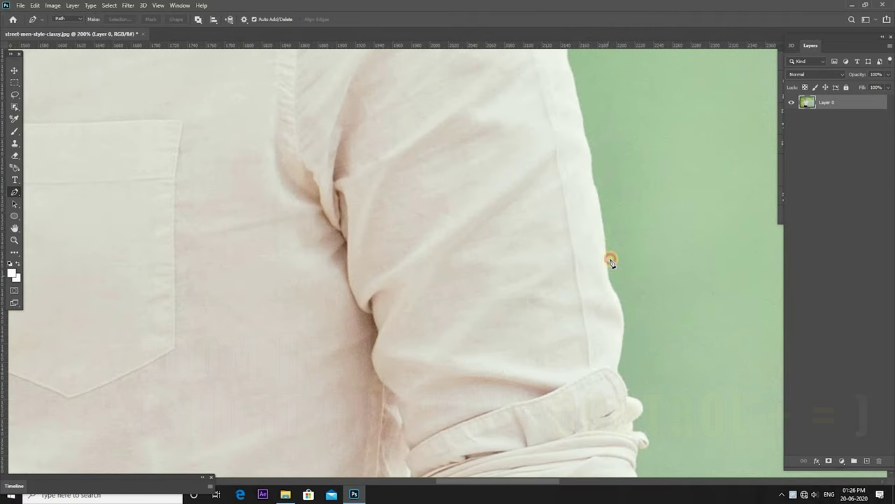
{"action": "left_click_drag", "start_coordinate": [600, 207], "coordinate": [598, 196]}
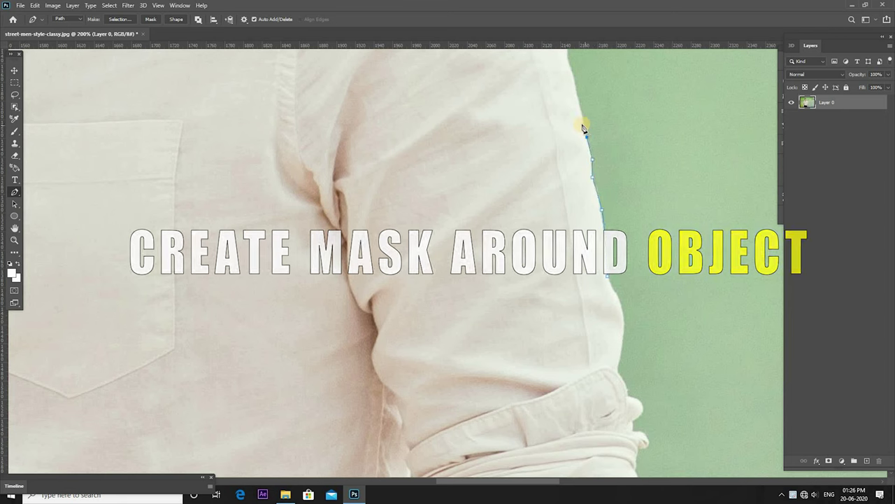
{"action": "left_click", "coordinate": [584, 121]}
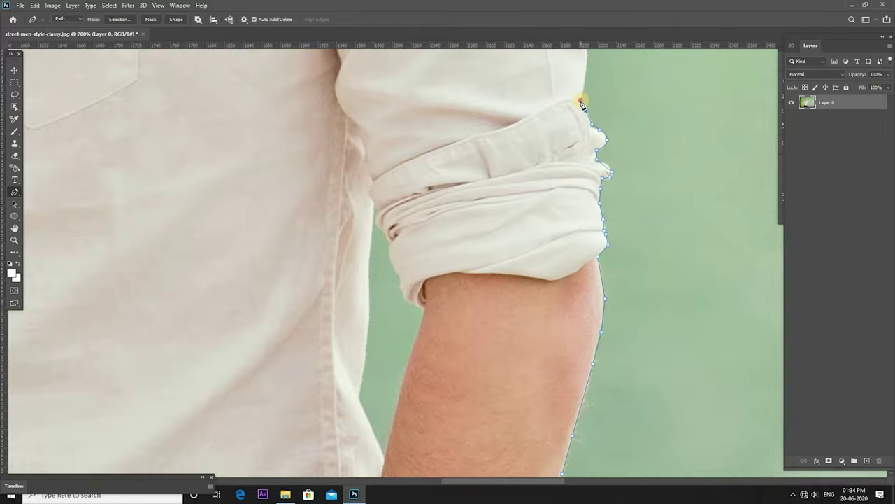
{"action": "scroll", "coordinate": [590, 119], "scroll_direction": "up", "scroll_amount": 2}
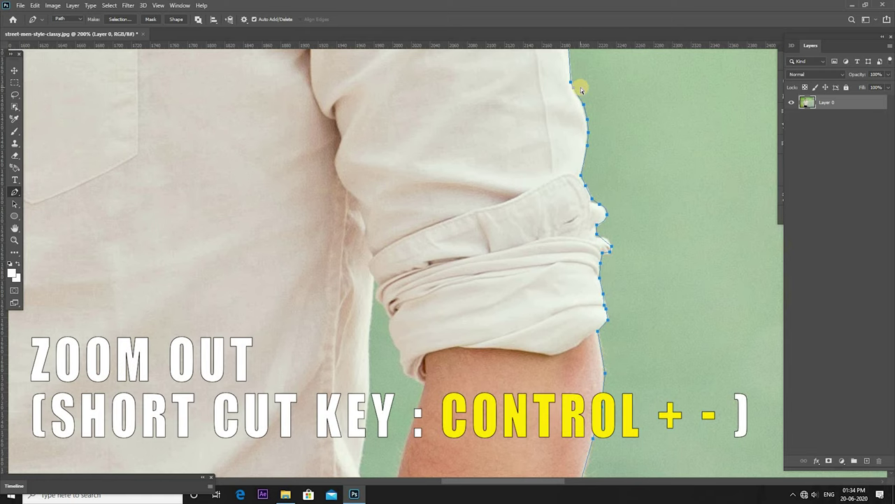
{"action": "key", "text": "ctrl+minus"}
{"action": "key", "text": "ctrl+minus"}
{"action": "key", "text": "ctrl+minus"}
{"action": "key", "text": "ctrl+minus"}
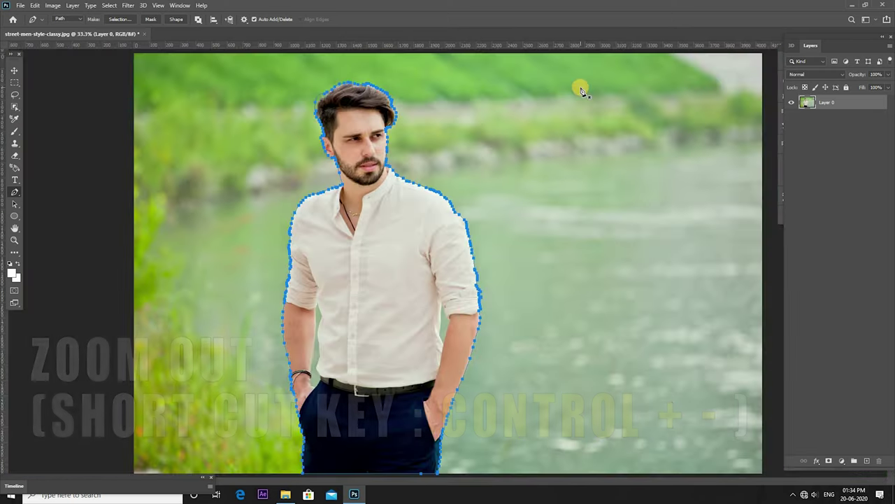
Convert the outline path into a selection with a 0.5-pixel feather radius
{"action": "right_click", "coordinate": [247, 449]}
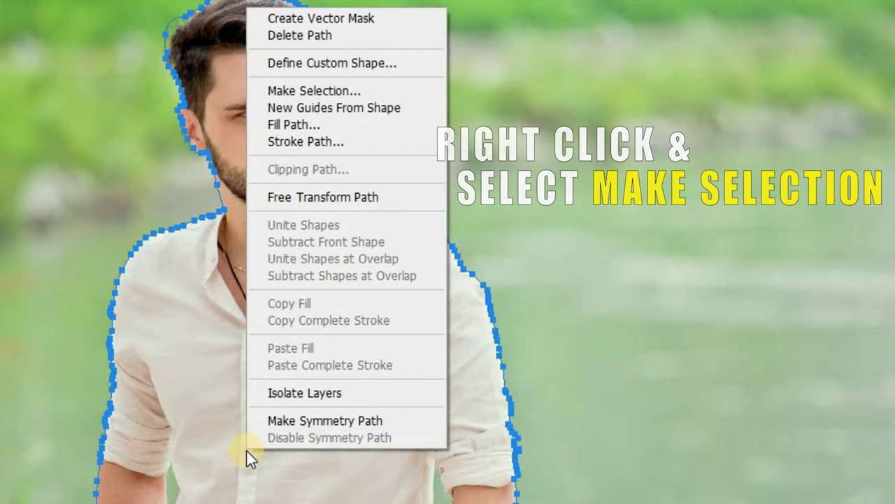
{"action": "left_click", "coordinate": [364, 93]}
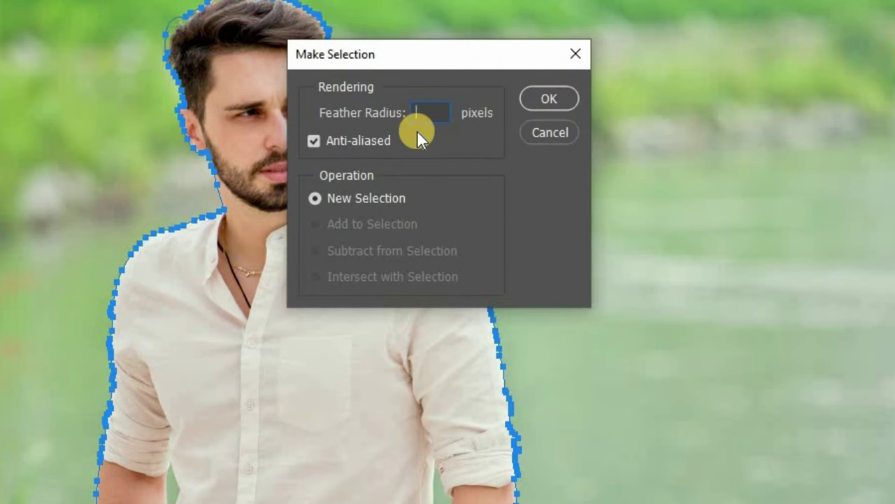
{"action": "type", "text": "0.5"}
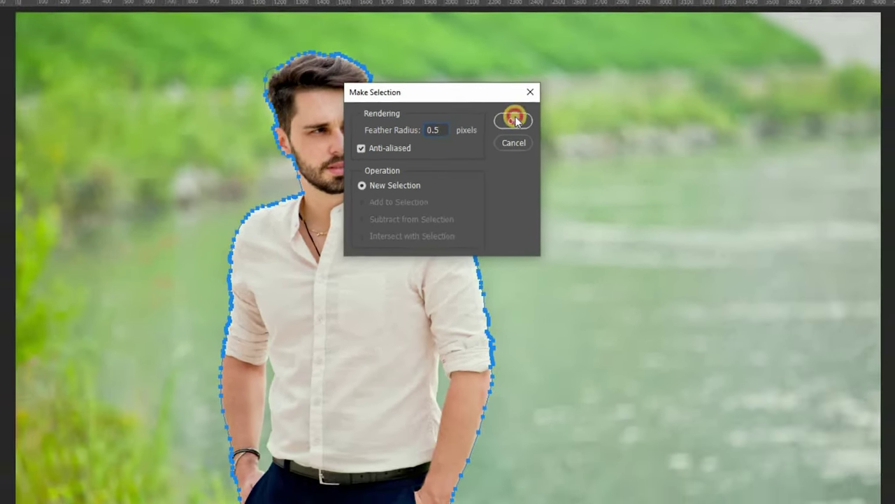
{"action": "left_click", "coordinate": [549, 98]}
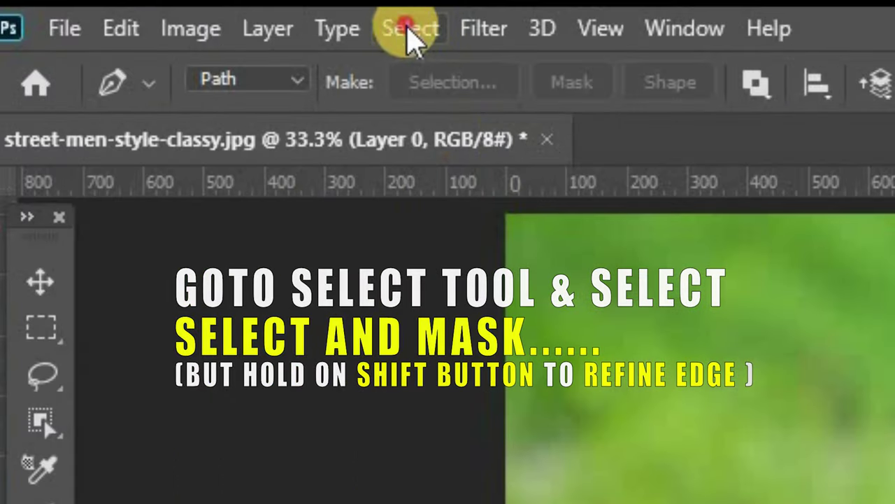
Open Refine Edge and enable Smart Radius at 2.5 px
{"action": "left_click", "coordinate": [411, 32]}
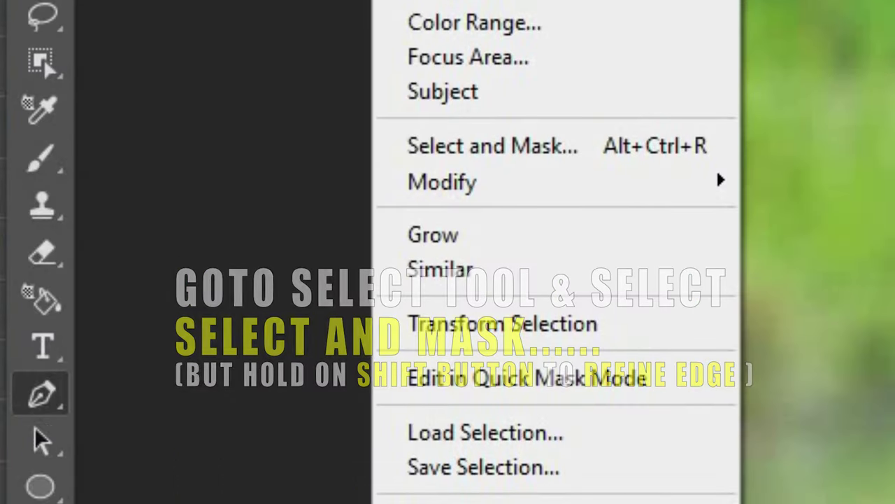
{"action": "left_click", "coordinate": [527, 149], "text": "shift"}
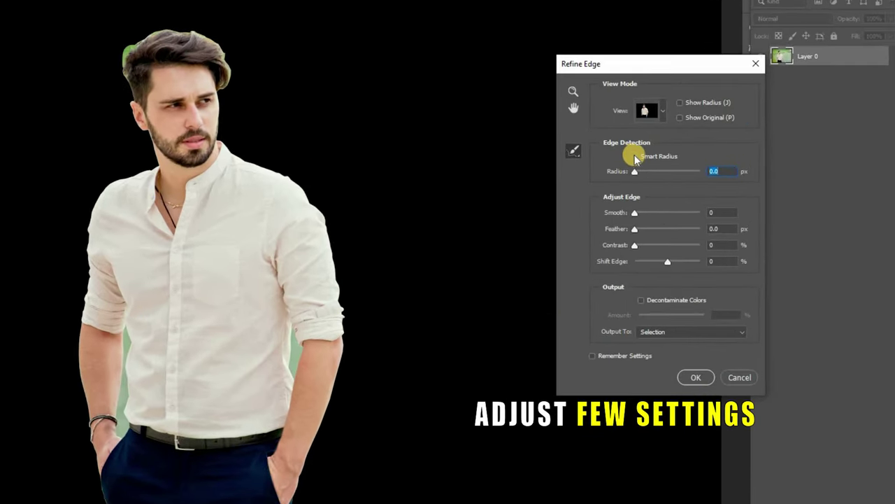
{"action": "left_click", "coordinate": [634, 157]}
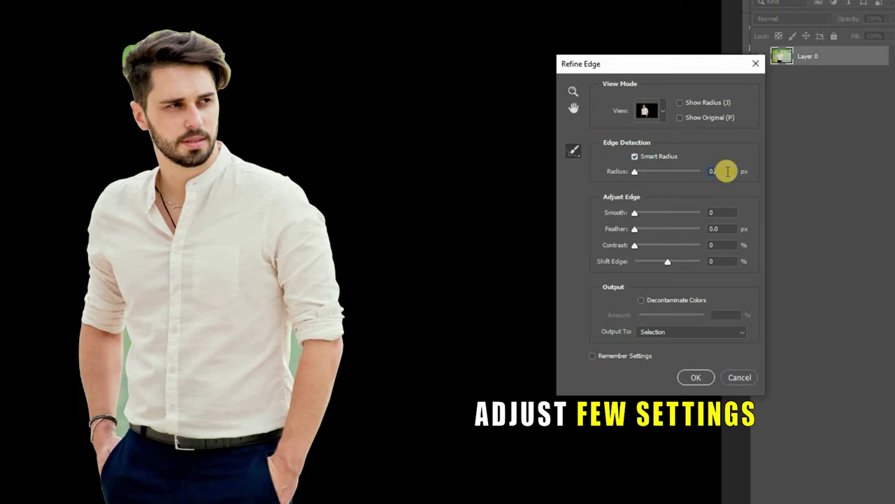
{"action": "type", "text": "2.5"}
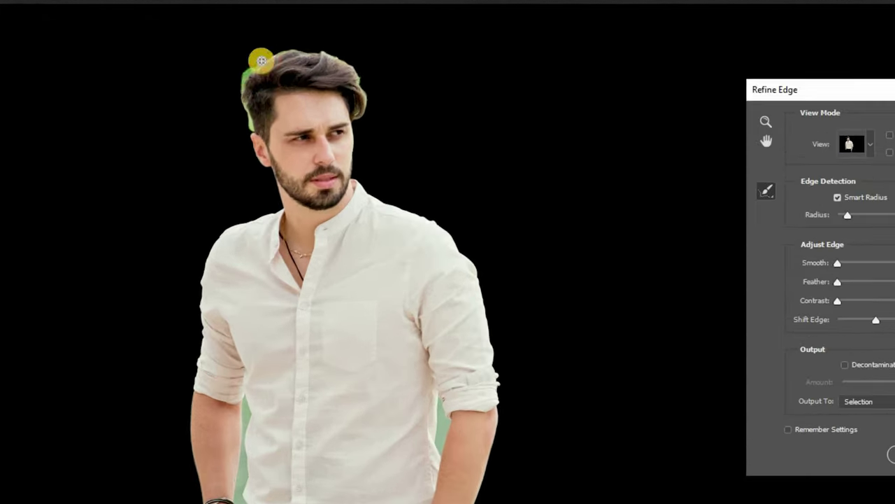
Paint the Refine Radius brush along the top and sides of the man's hair
{"action": "left_click_drag", "start_coordinate": [314, 112], "coordinate": [365, 78]}
{"action": "mouse_move", "coordinate": [325, 53]}
{"action": "left_mouse_down"}
{"action": "mouse_move", "coordinate": [362, 86]}
{"action": "mouse_move", "coordinate": [360, 112]}
{"action": "mouse_move", "coordinate": [378, 130]}
{"action": "left_mouse_up"}
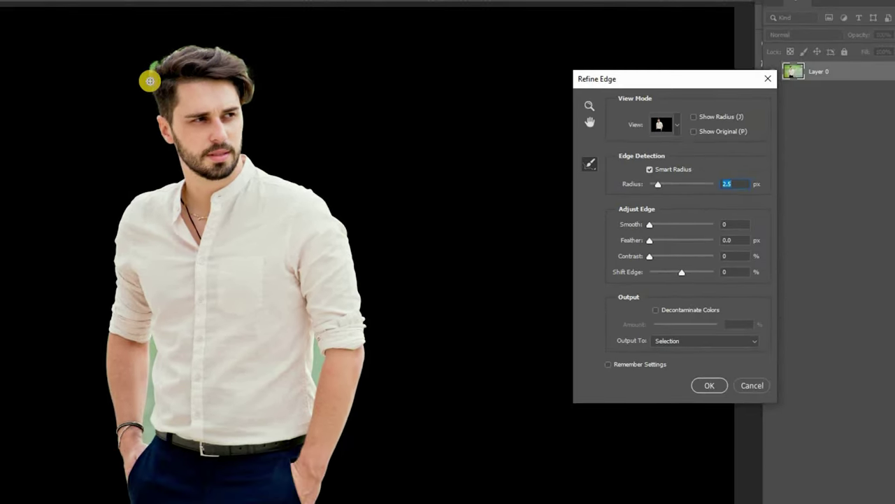
{"action": "mouse_move", "coordinate": [167, 58]}
{"action": "left_mouse_down"}
{"action": "mouse_move", "coordinate": [144, 65]}
{"action": "mouse_move", "coordinate": [253, 81]}
{"action": "mouse_move", "coordinate": [240, 61]}
{"action": "mouse_move", "coordinate": [197, 47]}
{"action": "mouse_move", "coordinate": [238, 75]}
{"action": "left_mouse_up"}
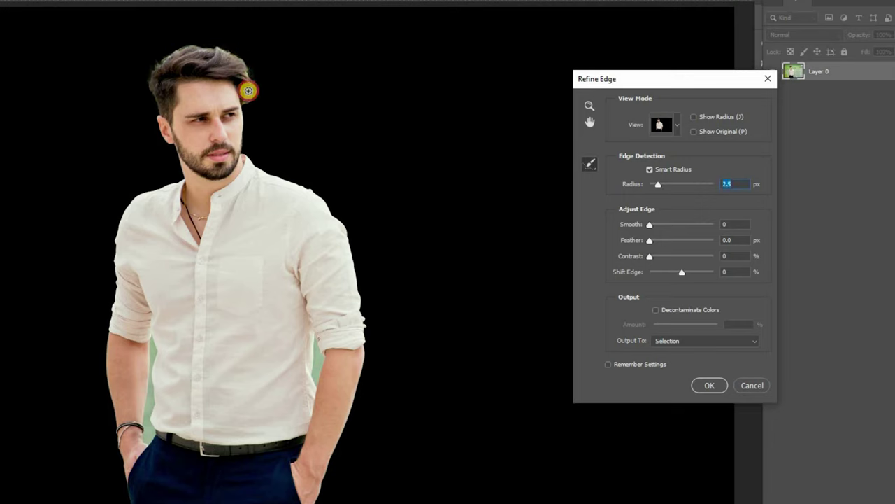
{"action": "left_click", "coordinate": [248, 91]}
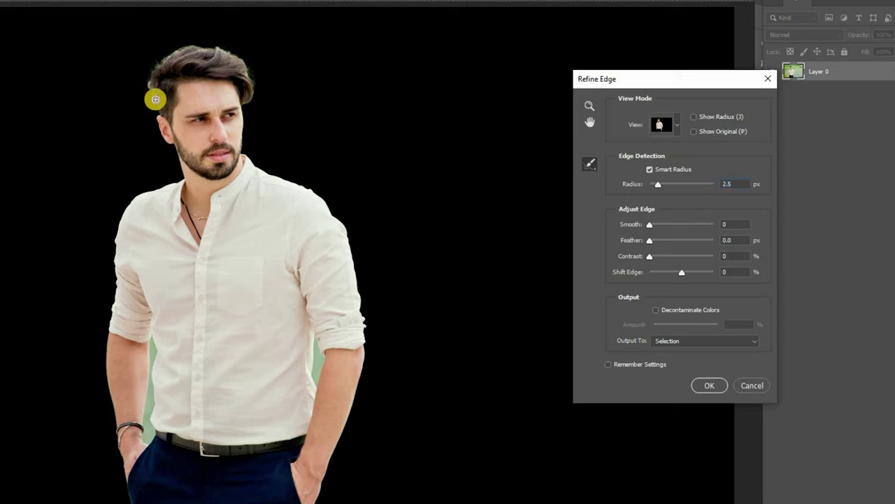
{"action": "left_click", "coordinate": [248, 69]}
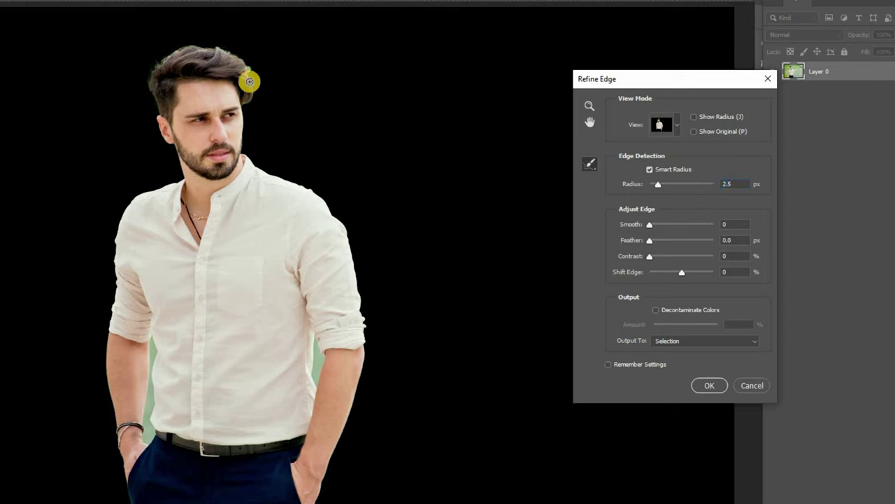
{"action": "mouse_move", "coordinate": [249, 82]}
{"action": "left_mouse_down"}
{"action": "mouse_move", "coordinate": [220, 56]}
{"action": "mouse_move", "coordinate": [187, 48]}
{"action": "mouse_move", "coordinate": [258, 86]}
{"action": "left_mouse_up"}
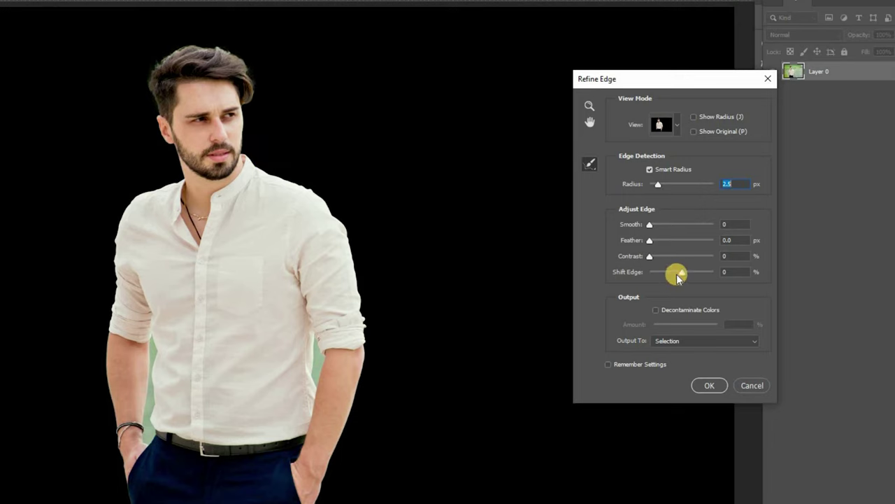
Apply Smooth 5, Contrast 4, Shift Edge -9 and Decontaminate Colors 80%, output to a new layer
{"action": "left_click", "coordinate": [679, 272]}
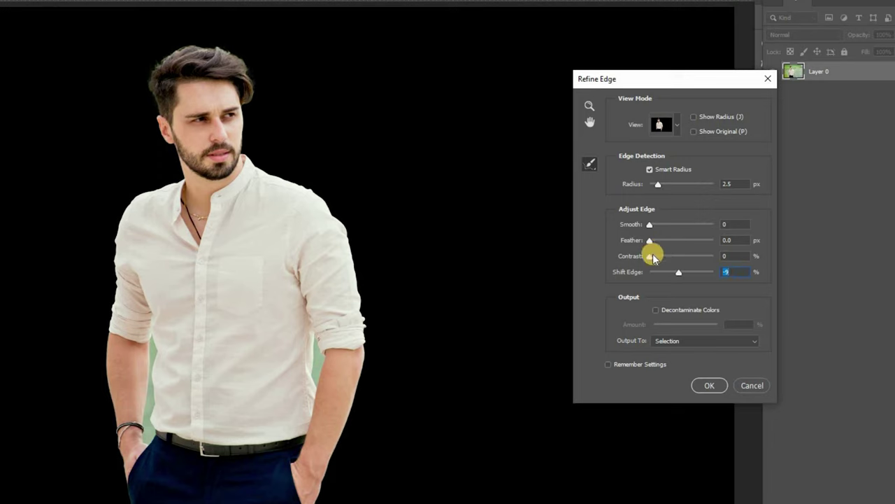
{"action": "left_click", "coordinate": [653, 257]}
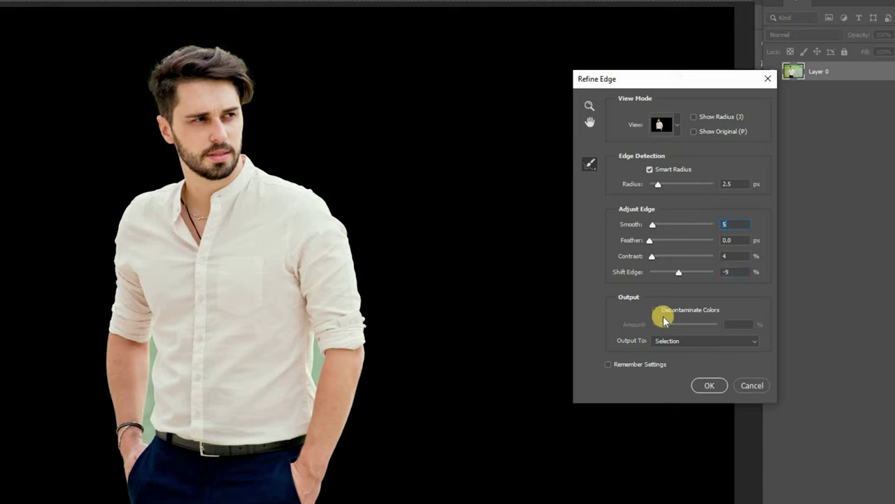
{"action": "left_click", "coordinate": [655, 312]}
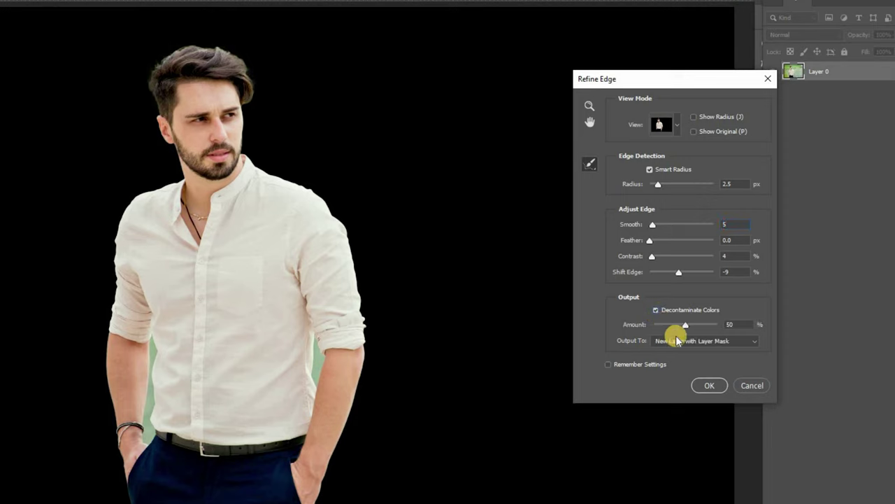
{"action": "left_click", "coordinate": [678, 342]}
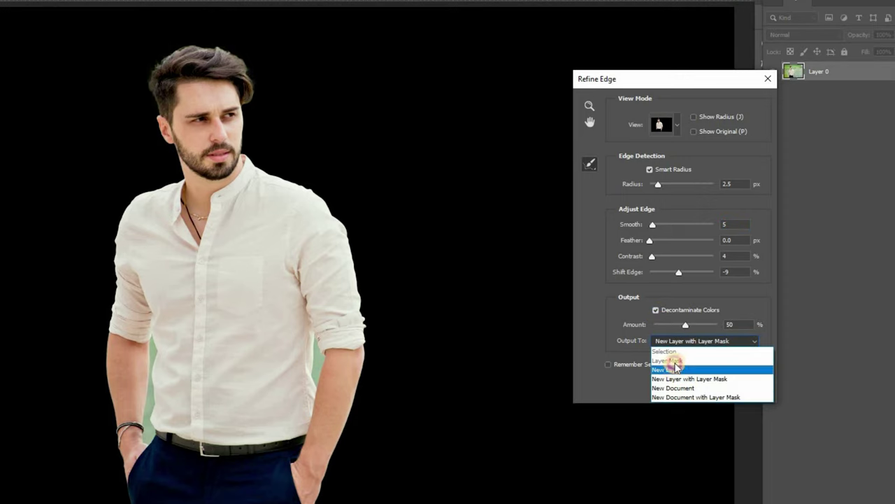
{"action": "left_click", "coordinate": [675, 369]}
{"action": "type", "text": "80"}
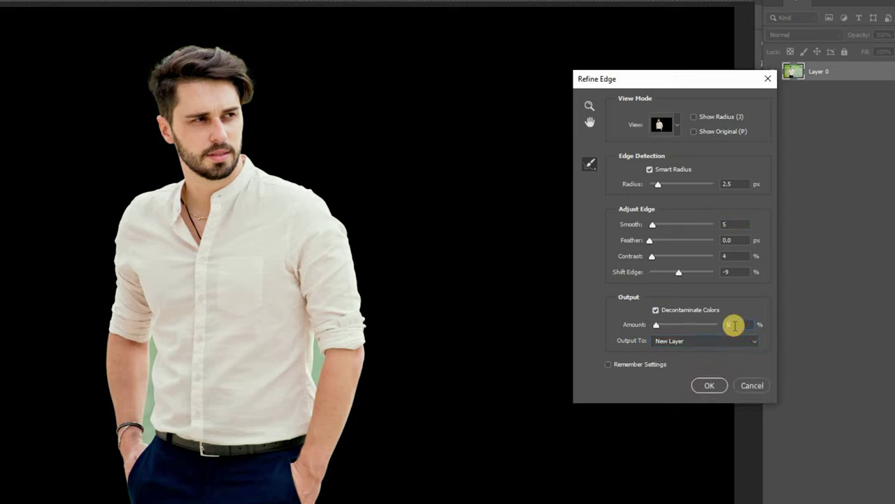
{"action": "left_click", "coordinate": [710, 386]}
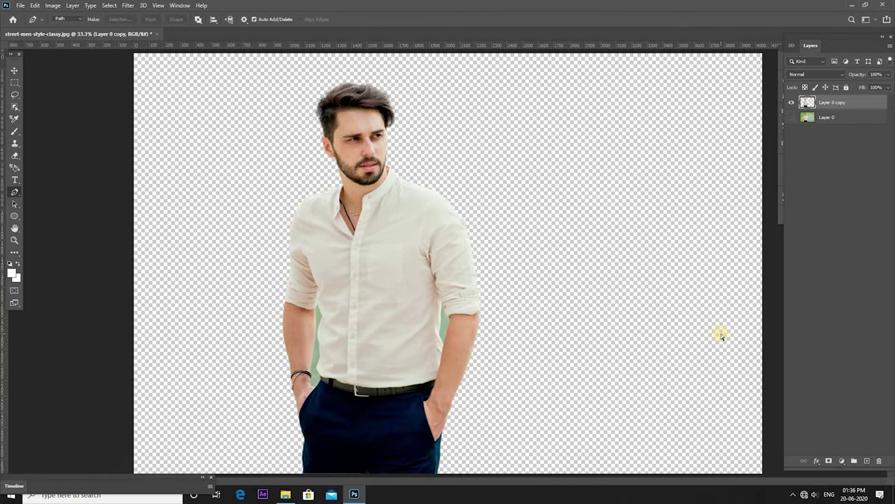
Zoom and scroll to the green gaps between the man's arms and shirt
{"action": "key", "text": "ctrl+minus"}
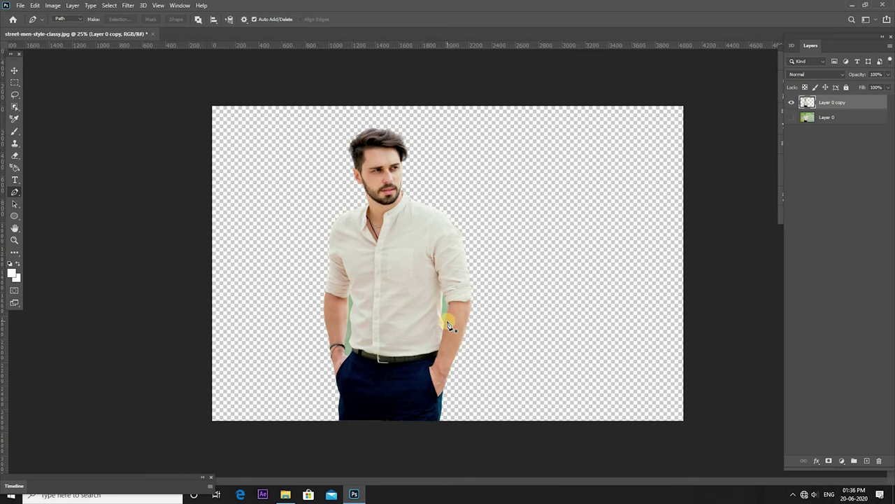
{"action": "scroll", "coordinate": [448, 322], "scroll_direction": "up", "scroll_amount": 3}
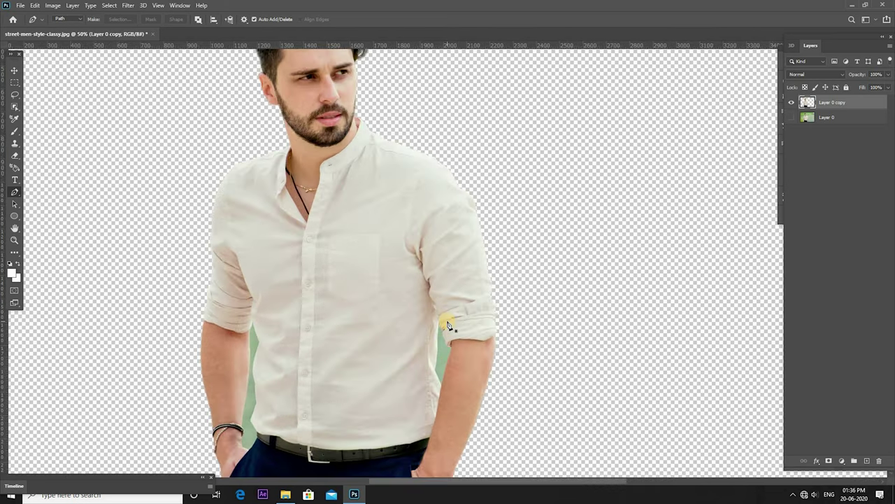
{"action": "scroll", "coordinate": [447, 321], "scroll_direction": "up", "scroll_amount": 1}
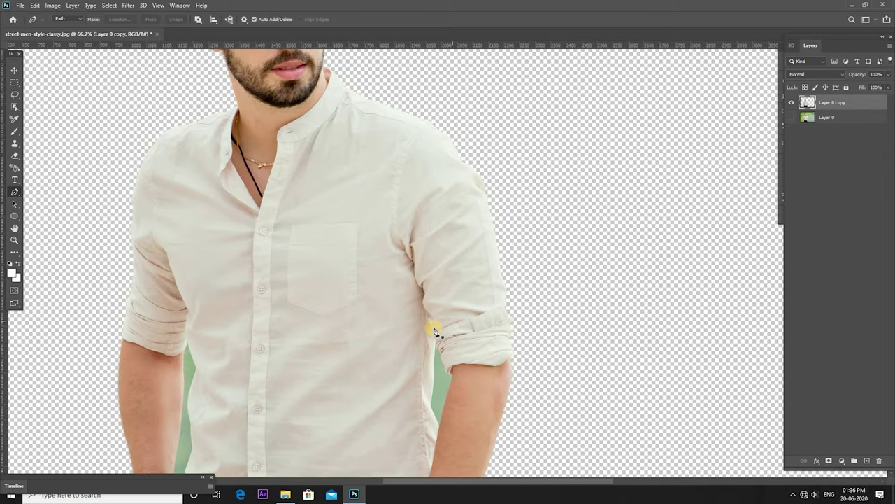
{"action": "scroll", "coordinate": [440, 333], "scroll_direction": "down", "scroll_amount": 1}
{"action": "scroll", "coordinate": [439, 333], "scroll_direction": "down", "scroll_amount": 1}
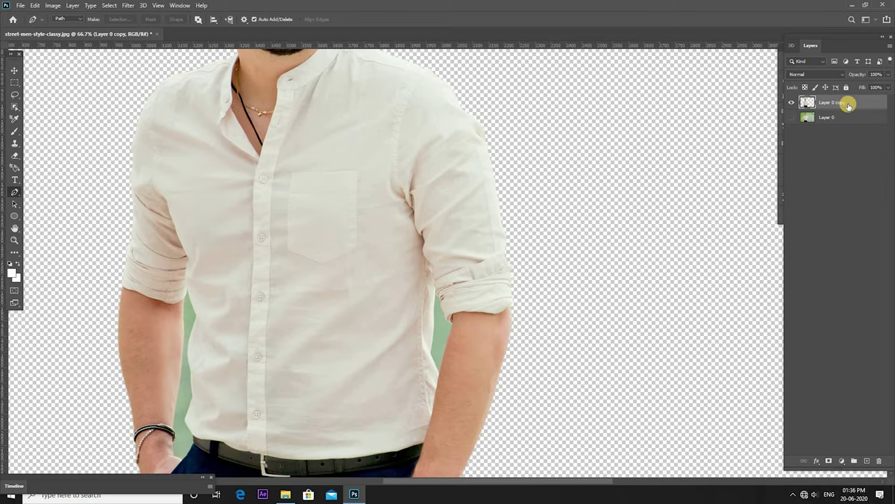
{"action": "scroll", "coordinate": [460, 310], "scroll_direction": "down", "scroll_amount": 1}
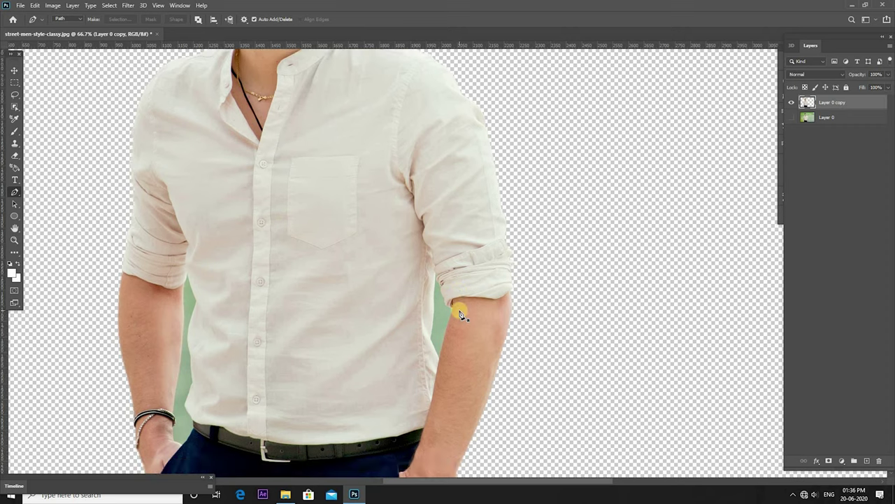
{"action": "scroll", "coordinate": [460, 313], "scroll_direction": "down", "scroll_amount": 1}
{"action": "scroll", "coordinate": [459, 312], "scroll_direction": "up", "scroll_amount": 1}
{"action": "scroll", "coordinate": [460, 313], "scroll_direction": "up", "scroll_amount": 1}
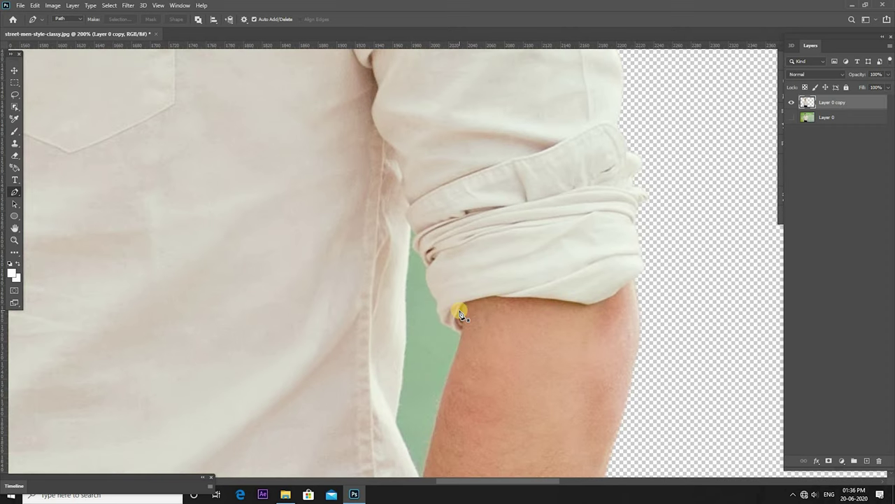
{"action": "scroll", "coordinate": [460, 313], "scroll_direction": "up", "scroll_amount": 1}
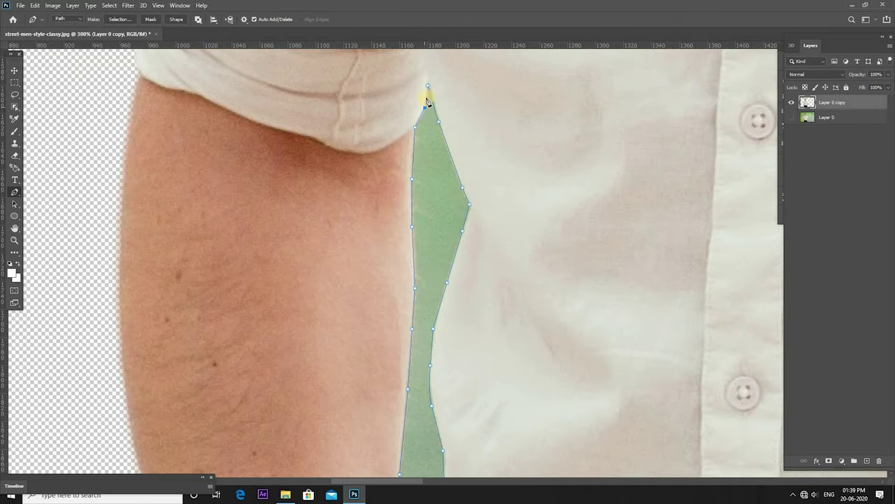
Turn the traced gap path into a selection and delete the green patch
{"action": "right_click", "coordinate": [427, 85]}
{"action": "left_click", "coordinate": [480, 143]}
{"action": "left_click", "coordinate": [594, 245]}
{"action": "key", "text": "ctrl+0"}
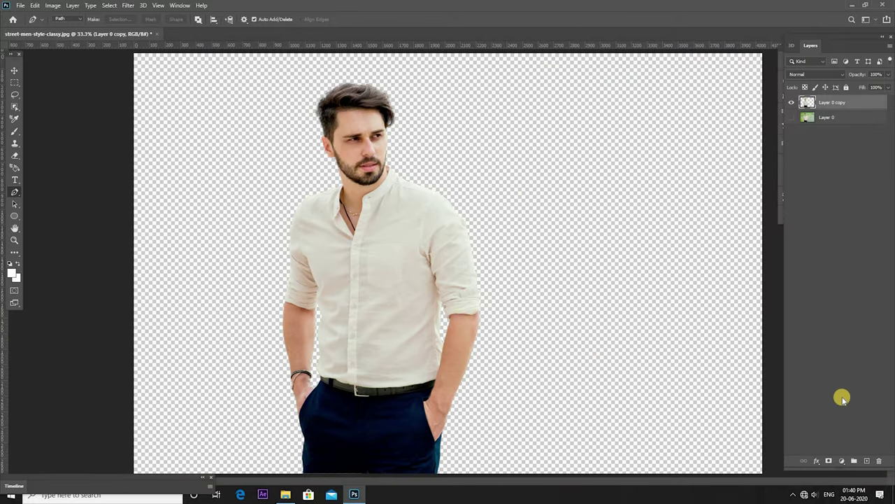
Add a white Solid Color fill layer and place it beneath Layer 0 copy
{"action": "left_click", "coordinate": [841, 460]}
{"action": "left_click", "coordinate": [835, 294]}
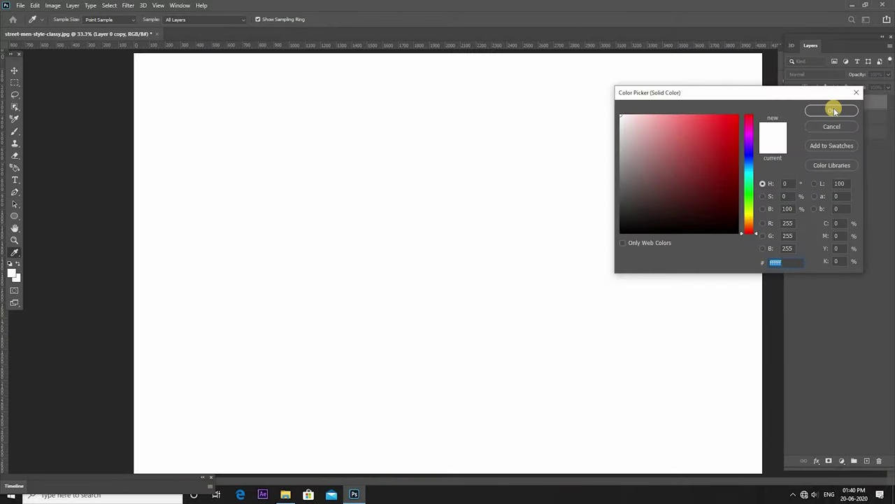
{"action": "left_click", "coordinate": [836, 110]}
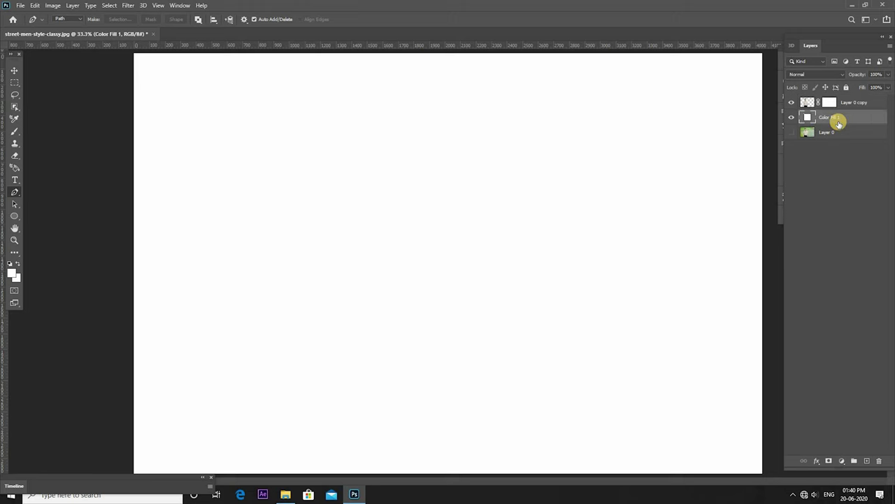
{"action": "left_click_drag", "start_coordinate": [834, 99], "coordinate": [839, 121]}
{"action": "key", "text": "ctrl+minus"}
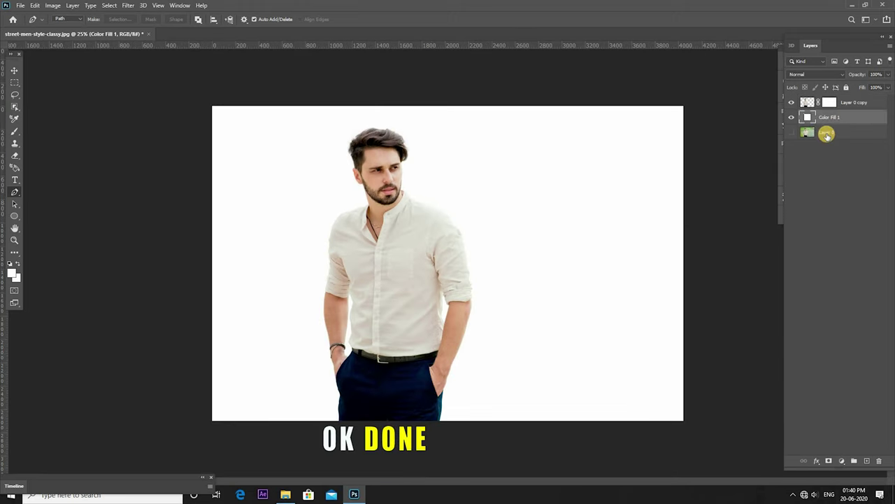
Hide Color Fill 1 and toggle Layer 0 to compare against the original riverside photo
{"action": "left_click", "coordinate": [791, 116]}
{"action": "left_click", "coordinate": [792, 105]}
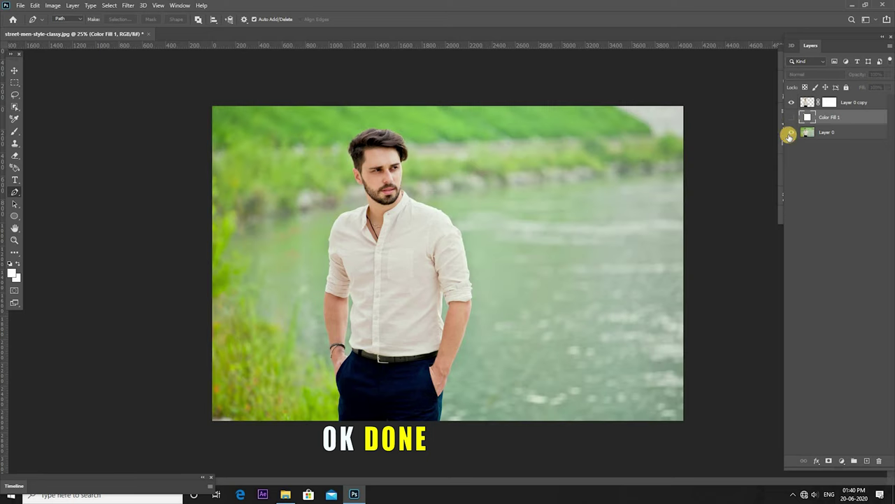
{"action": "left_click", "coordinate": [789, 135]}
{"action": "left_click", "coordinate": [789, 134]}
{"action": "left_click", "coordinate": [789, 134]}
{"action": "left_click", "coordinate": [789, 134]}
{"action": "left_click", "coordinate": [789, 134]}
{"action": "left_click", "coordinate": [789, 135]}
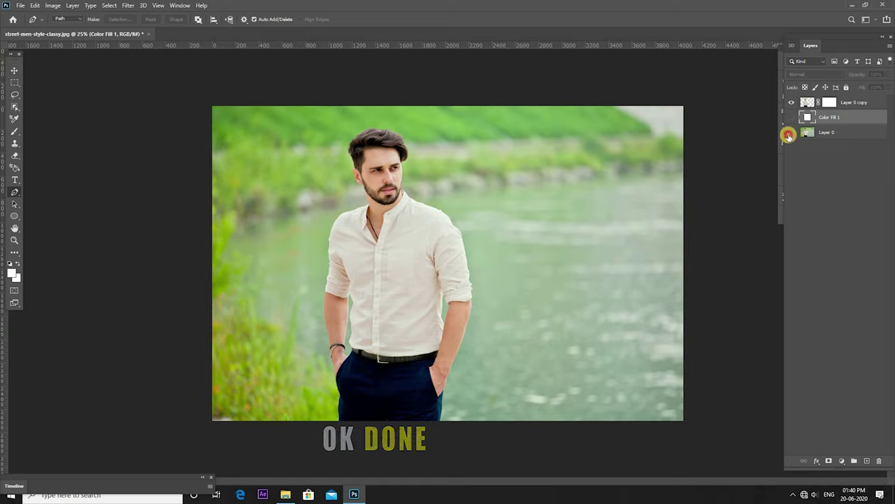
{"action": "left_click", "coordinate": [789, 134]}
{"action": "left_click", "coordinate": [789, 134]}
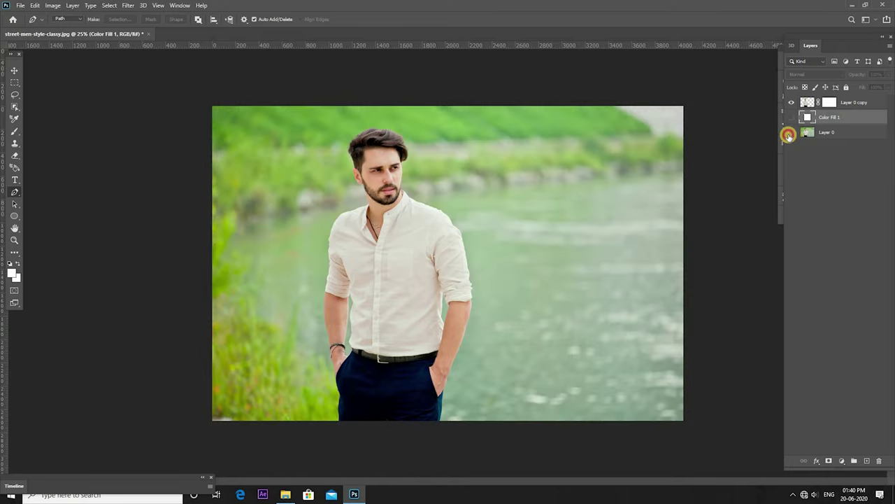